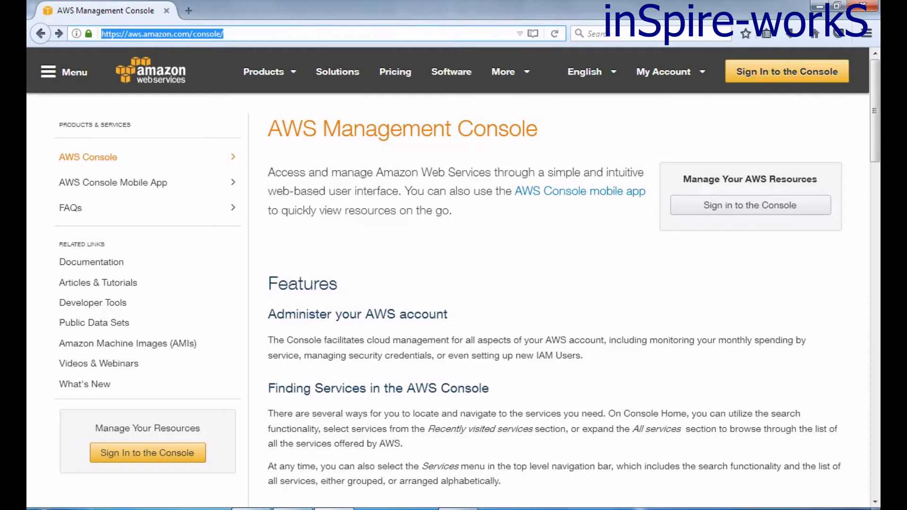
# - Go to the console sign-in form for a returning user from the AWS landing page
pyautogui.click(786, 71)
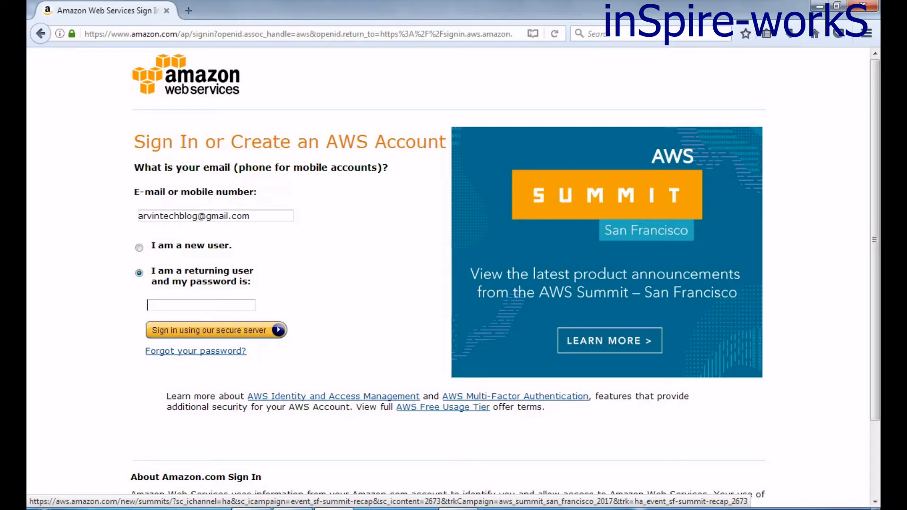
pyautogui.write('••••••')
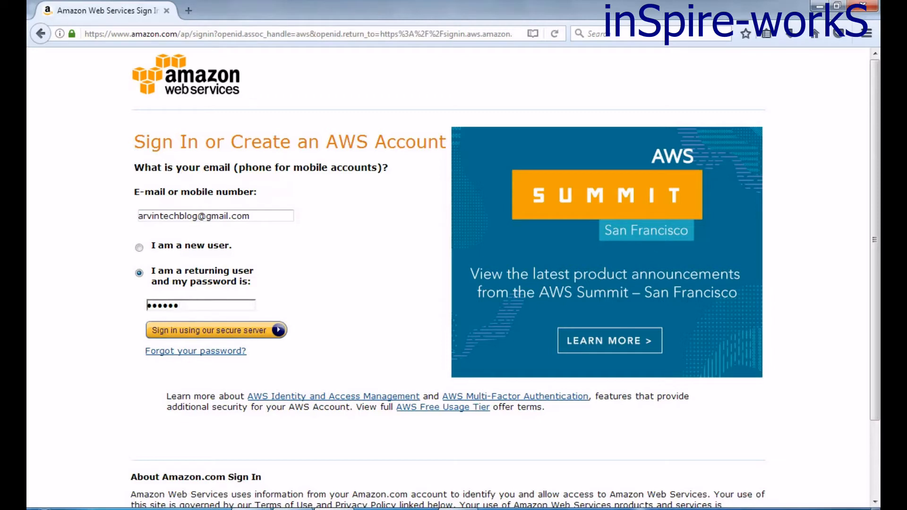
pyautogui.write('•••')
pyautogui.write('•')
pyautogui.write('•')
# - Submit the entered password to sign in and reach the console home page
pyautogui.click(209, 330)
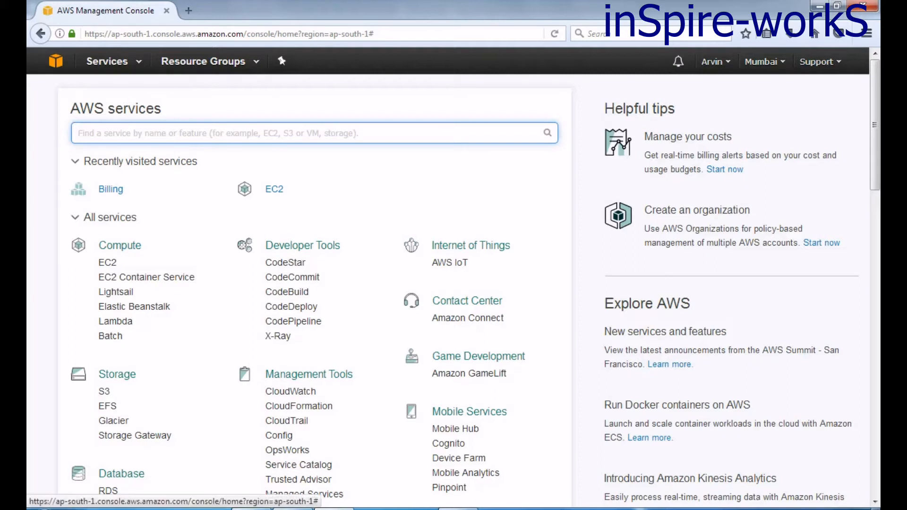
# - Collapse the home-page All services list and show the full Services catalogue grouped by category
pyautogui.click(110, 217)
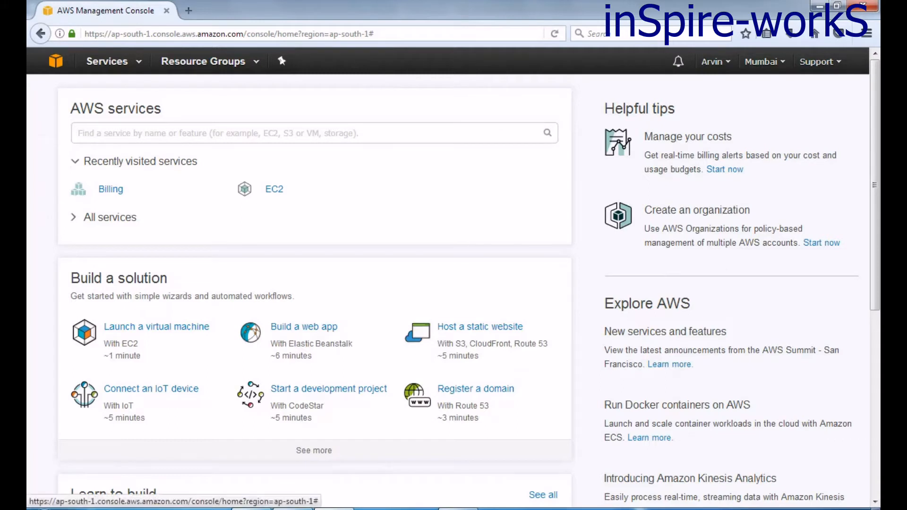
pyautogui.click(107, 61)
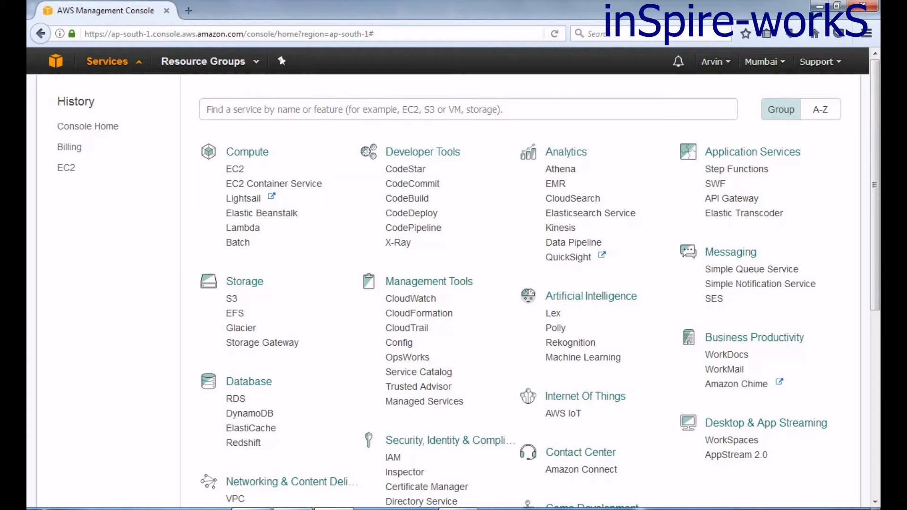
# - Dismiss the Services catalogue and expand the All services list on the home page again
pyautogui.press('Escape')
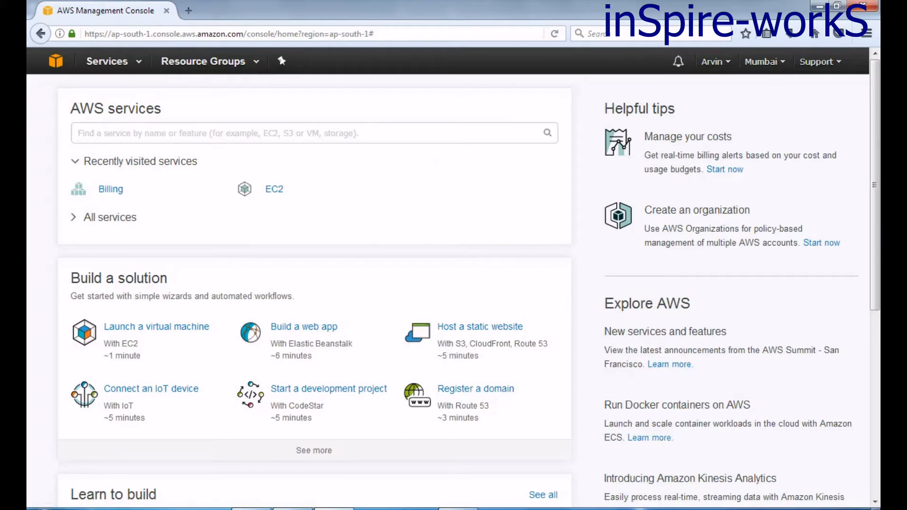
pyautogui.click(110, 217)
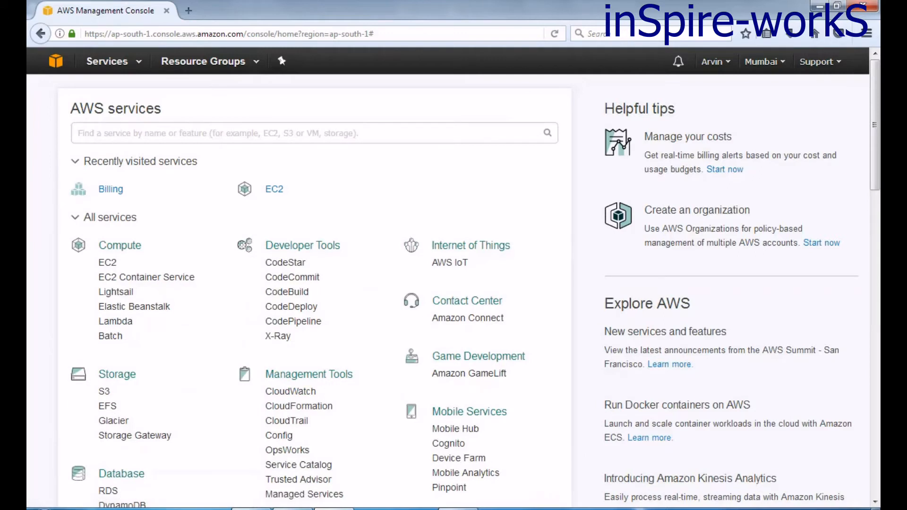
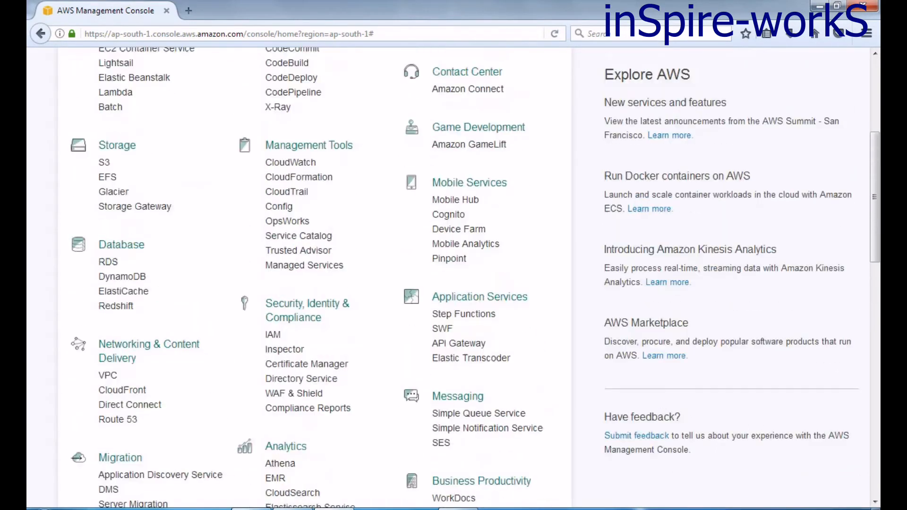
pyautogui.scroll(2, 454, 283)
pyautogui.scroll(2, 454, 283)
pyautogui.scroll(1, 453, 284)
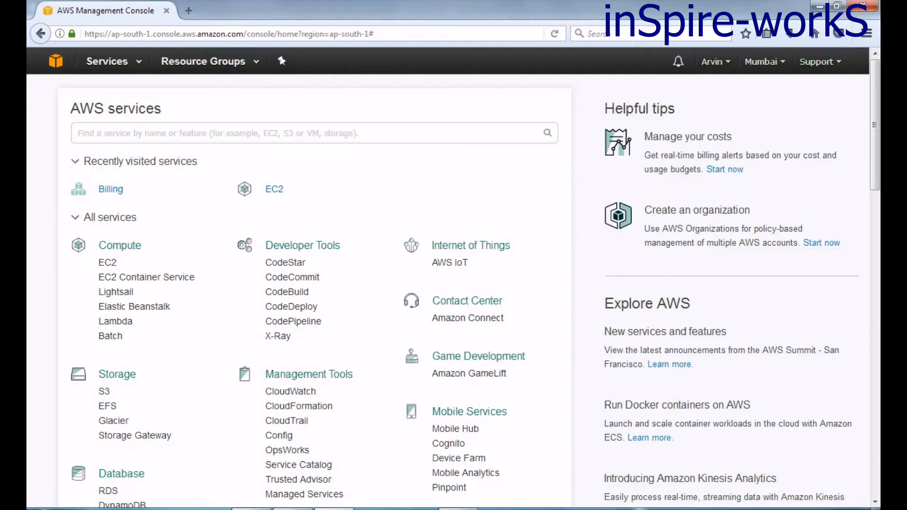
# - Preview Resource Groups, then reveal the account menu with account, billing and sign-out options
pyautogui.click(203, 61)
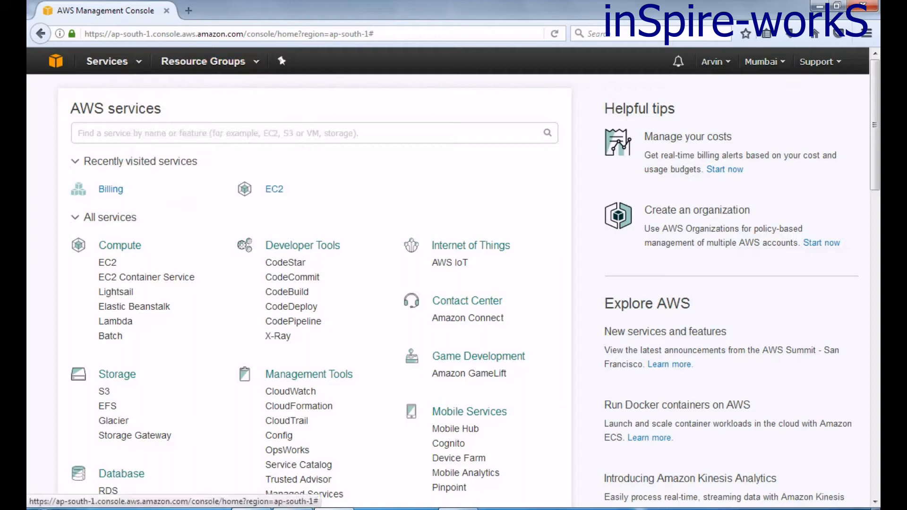
pyautogui.click(712, 61)
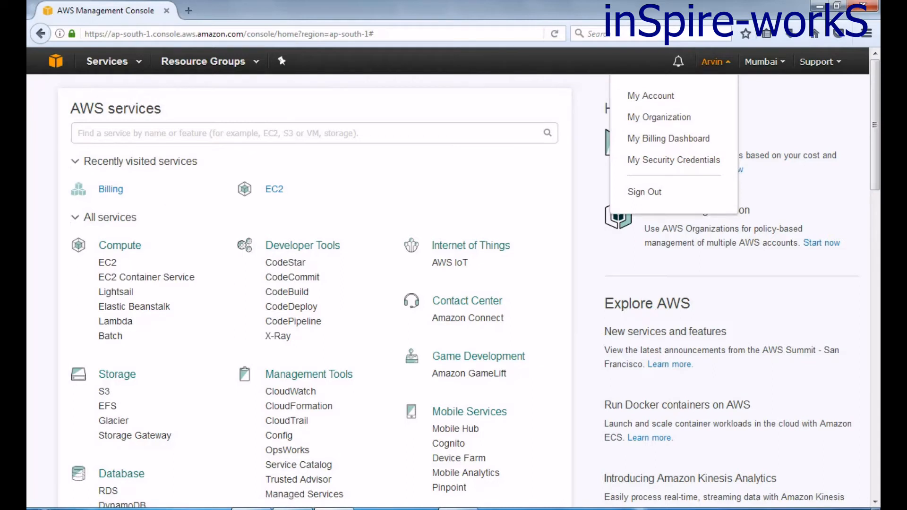
# - Show the region list with Asia Pacific (Mumbai) current, then dismiss it
pyautogui.click(761, 62)
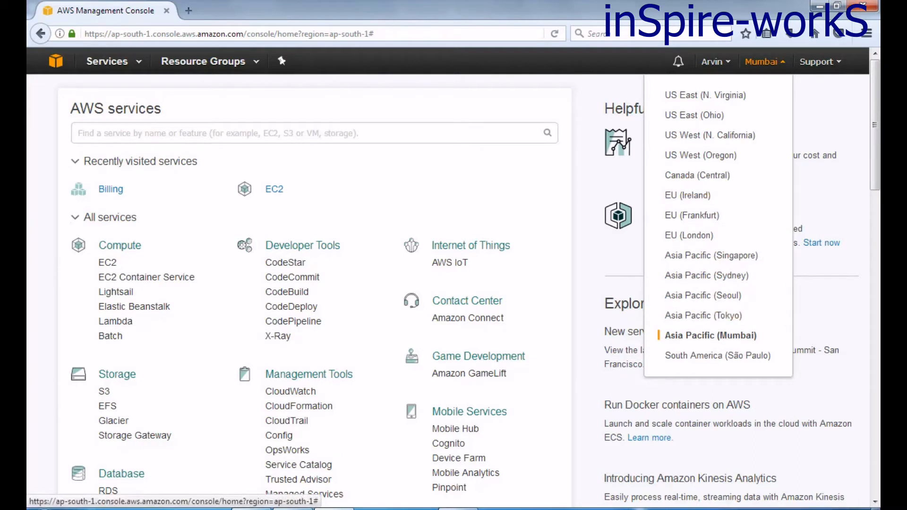
pyautogui.press('Escape')
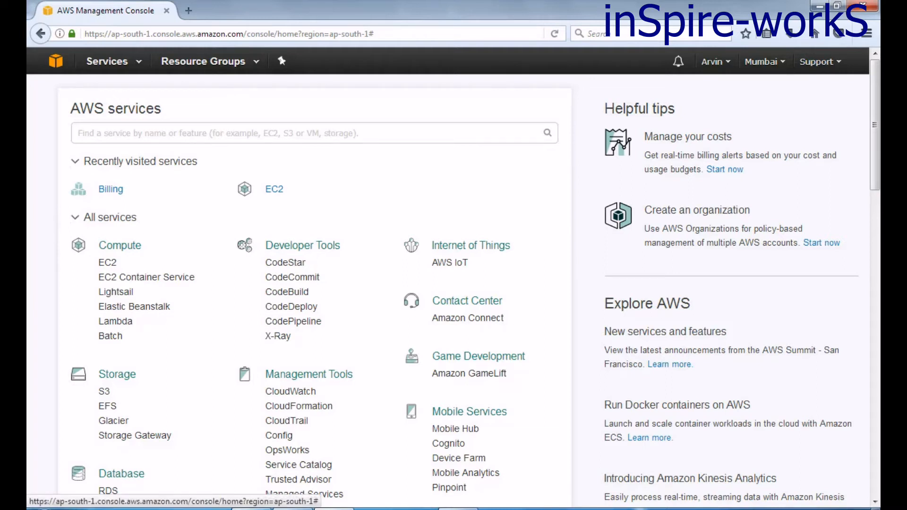
# - View the Support menu, then go to My Account to reach the April 2017 Bills page
pyautogui.click(816, 61)
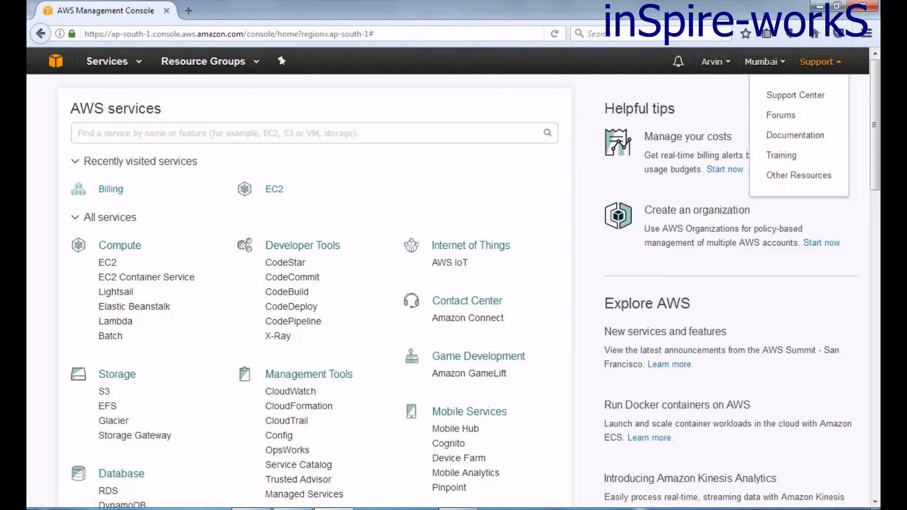
pyautogui.click(712, 61)
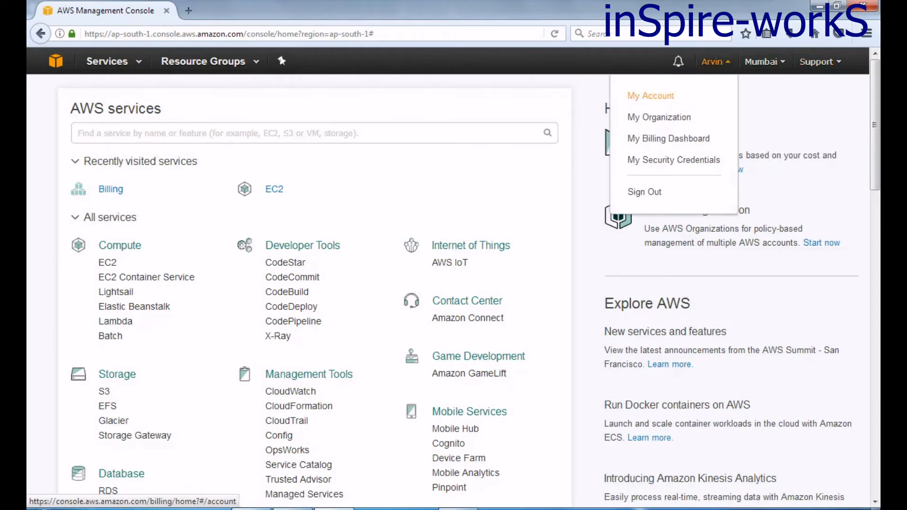
pyautogui.click(650, 95)
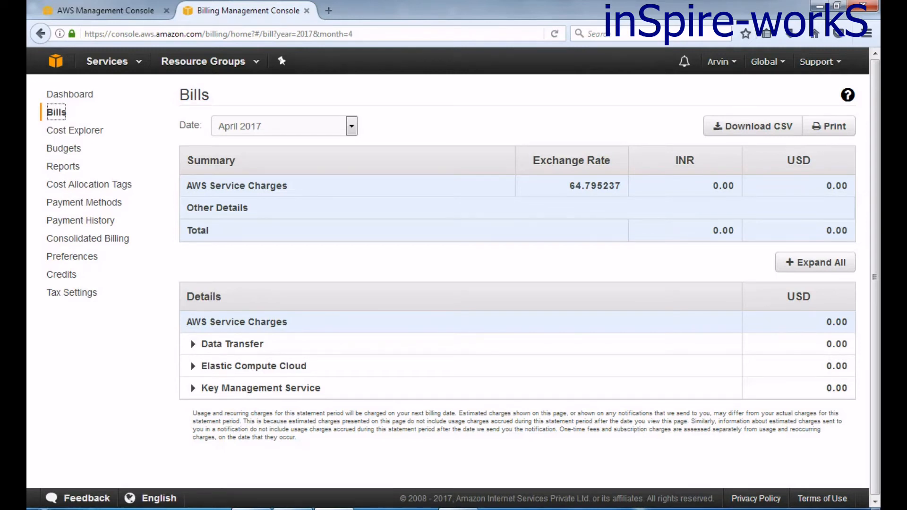
pyautogui.doubleClick(723, 186)
pyautogui.moveTo(827, 186); pyautogui.dragTo(298, 437)
pyautogui.click(297, 438)
pyautogui.click(306, 11)
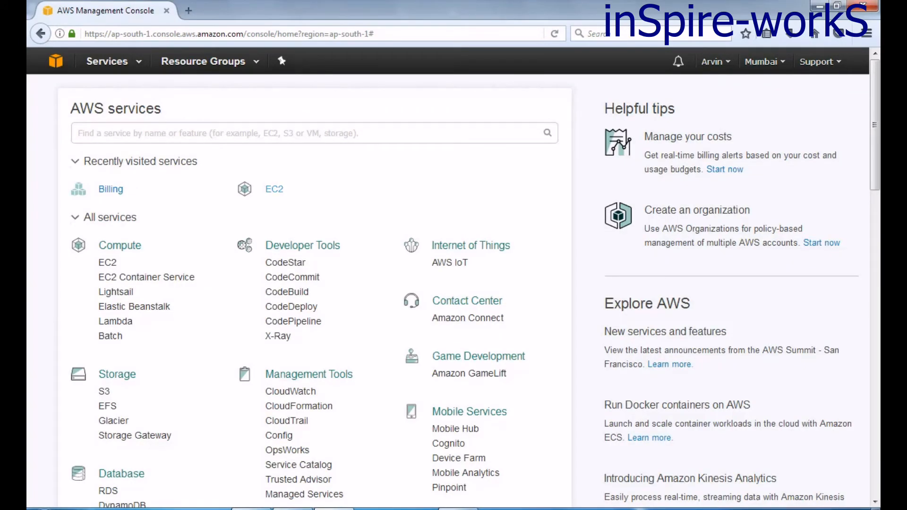
pyautogui.click(274, 189)
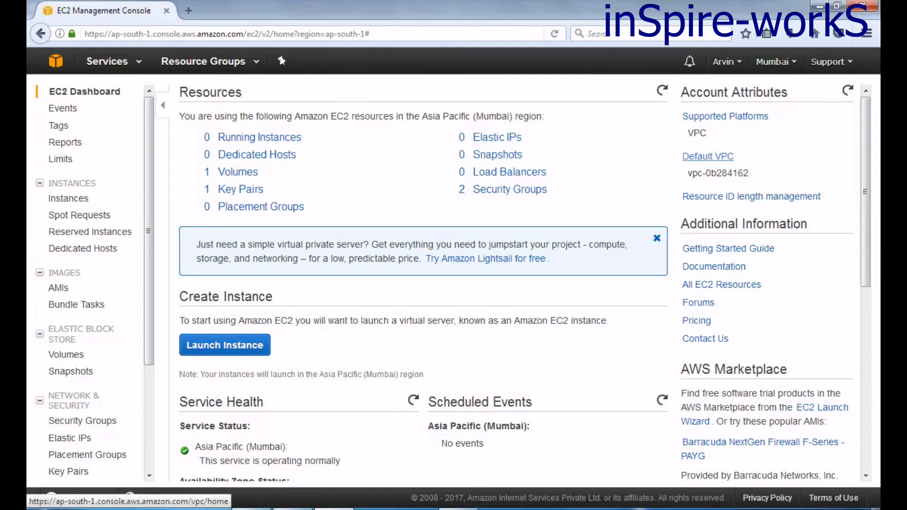
pyautogui.moveTo(750, 173); pyautogui.dragTo(686, 173)
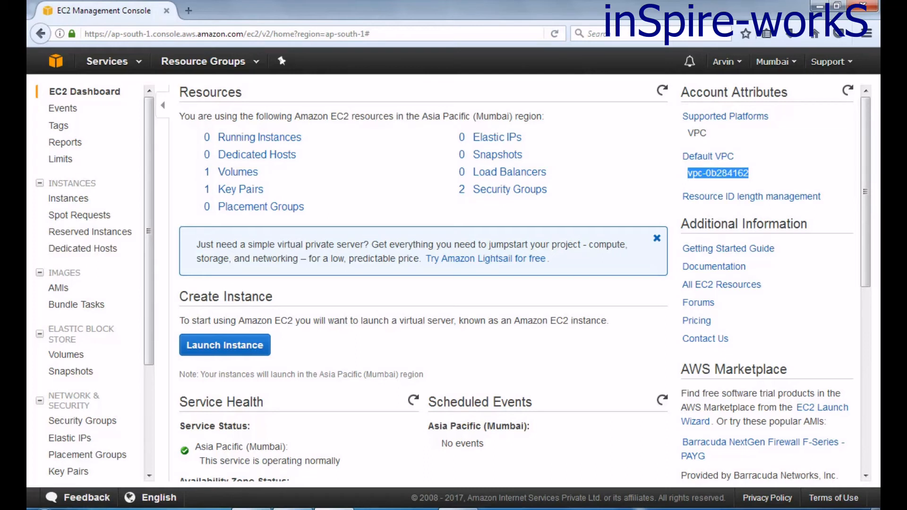
pyautogui.scroll(-1, 525, 284)
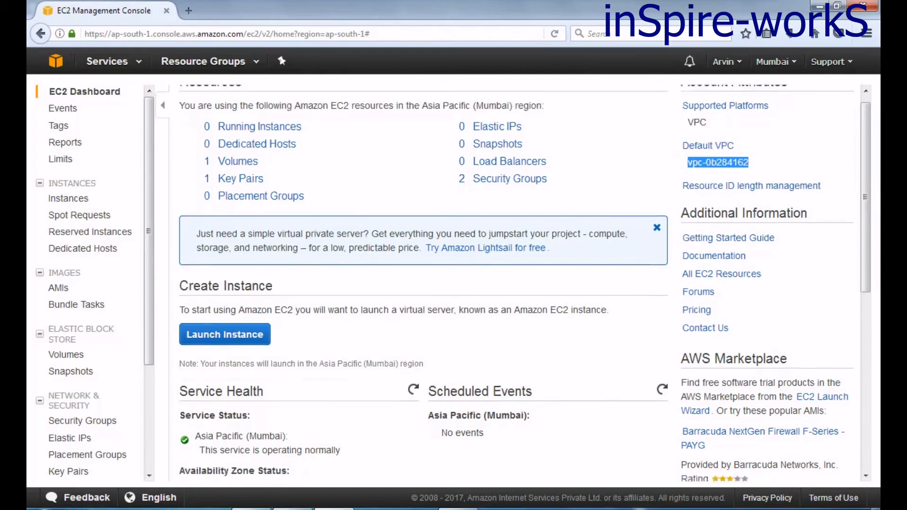
pyautogui.scroll(1, 525, 283)
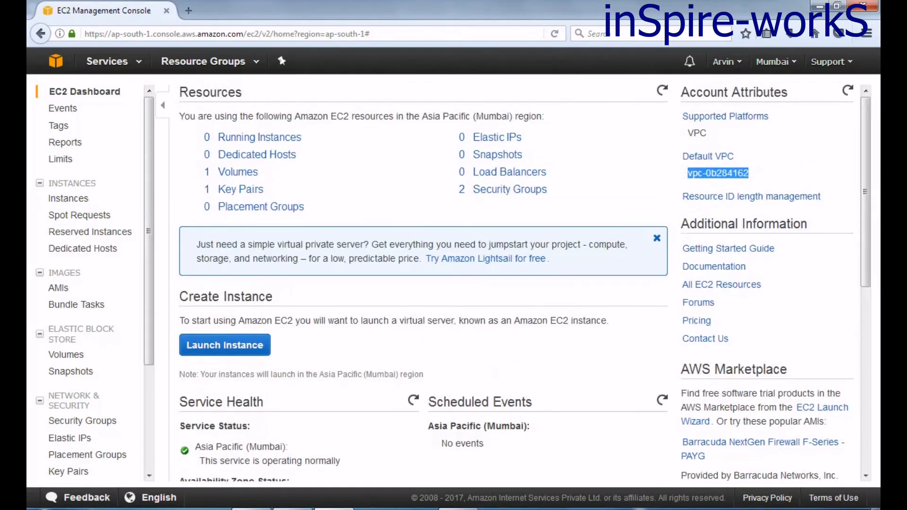
pyautogui.scroll(-1, 525, 284)
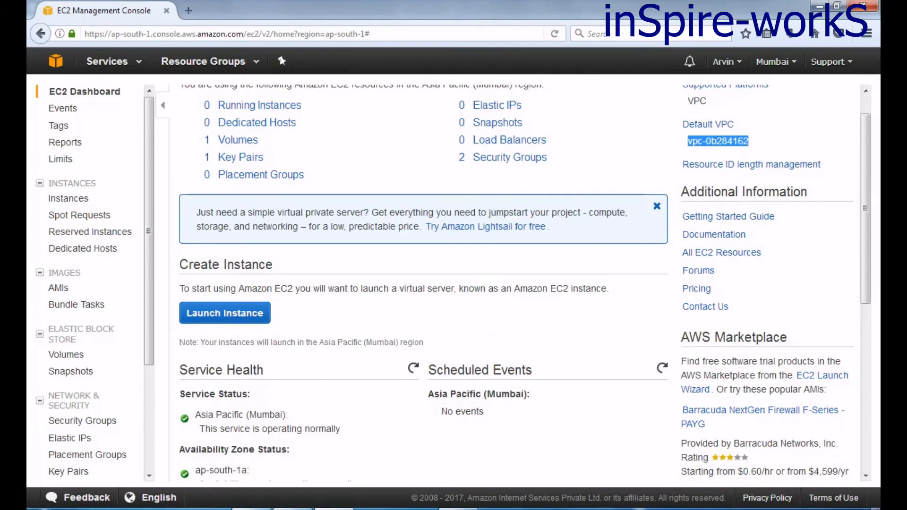
pyautogui.scroll(-2, 525, 284)
pyautogui.scroll(3, 524, 283)
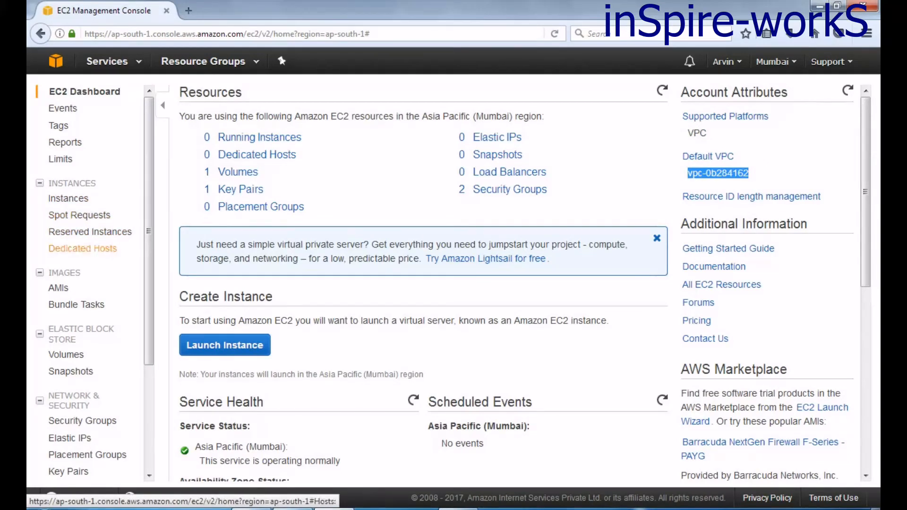
pyautogui.scroll(-2, 423, 284)
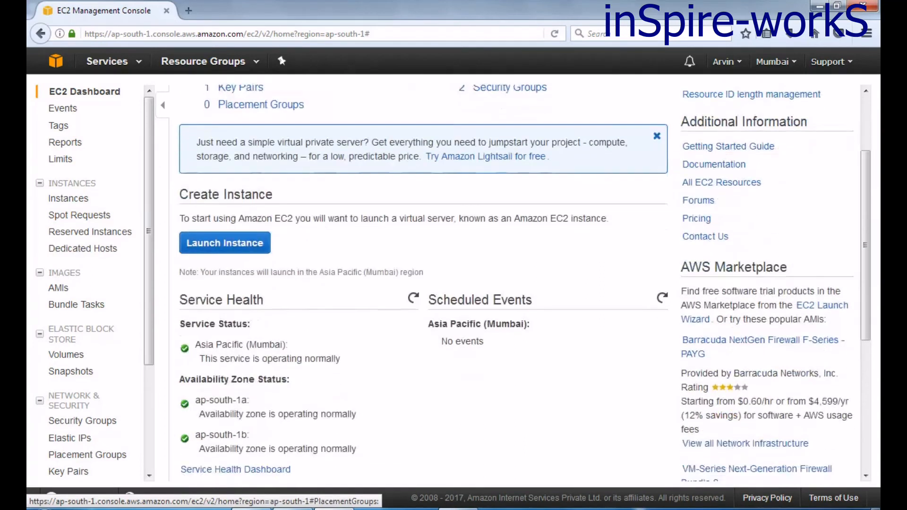
pyautogui.scroll(-2, 423, 283)
pyautogui.scroll(1, 423, 284)
pyautogui.scroll(2, 261, 206)
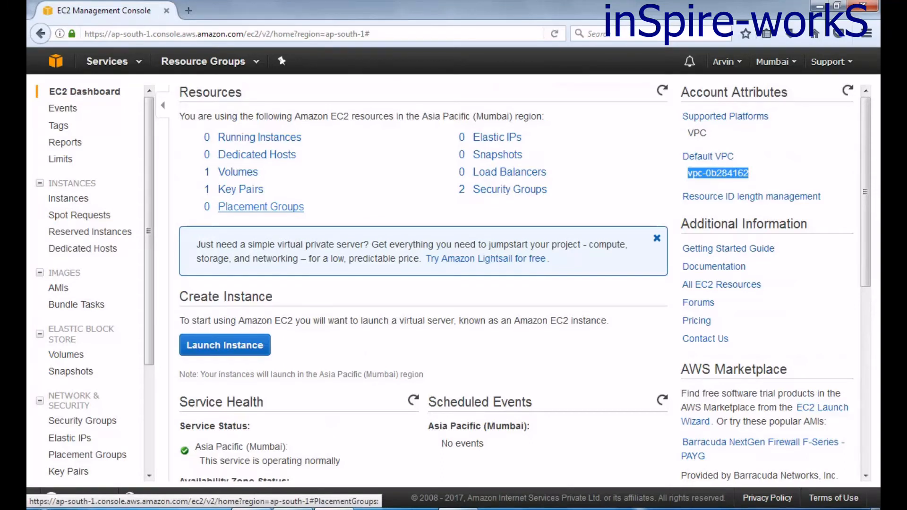
pyautogui.scroll(-1, 423, 283)
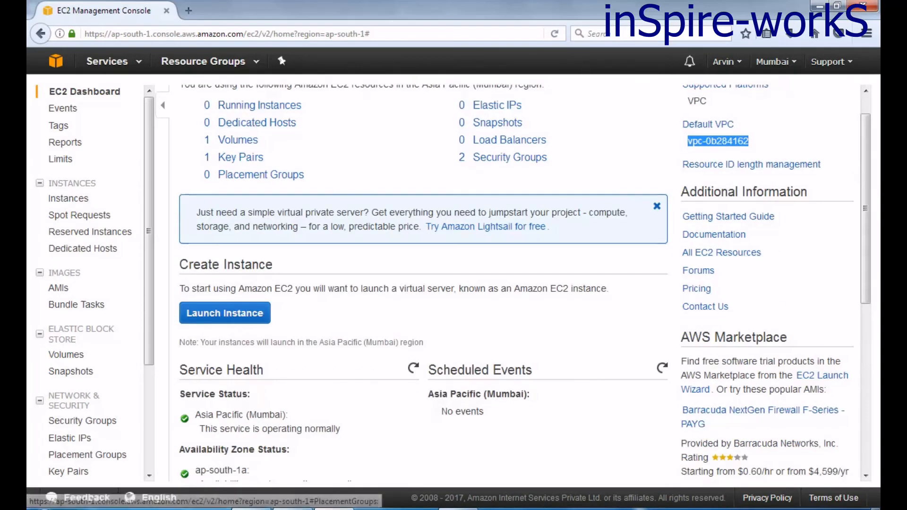
pyautogui.scroll(1, 260, 206)
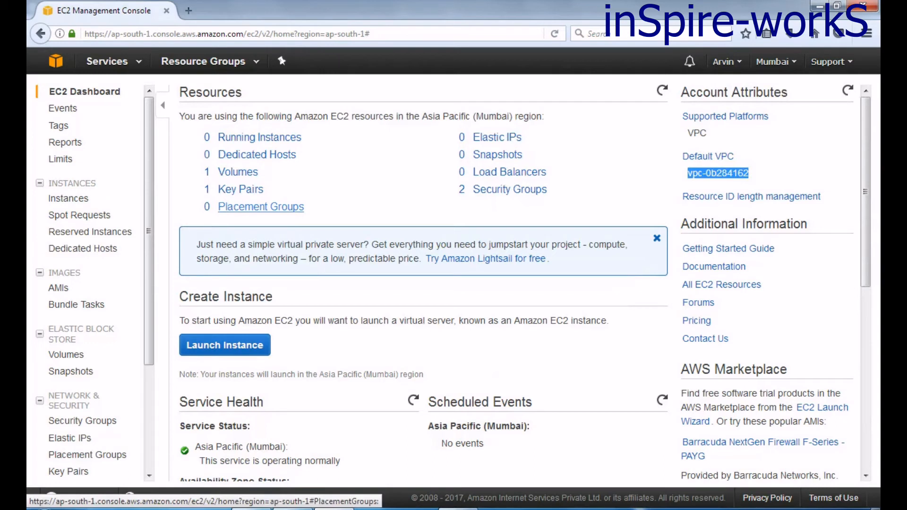
pyautogui.scroll(-3, 261, 206)
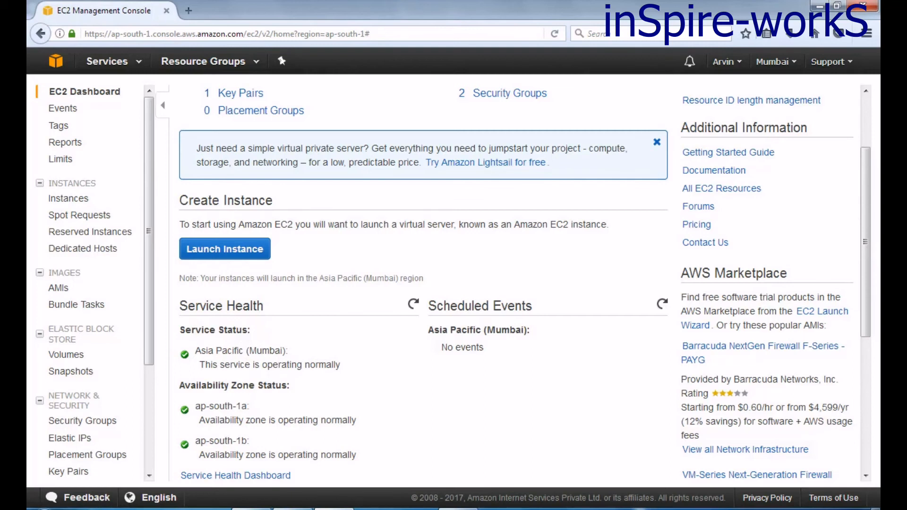
pyautogui.scroll(-1, 453, 284)
pyautogui.scroll(-1, 454, 283)
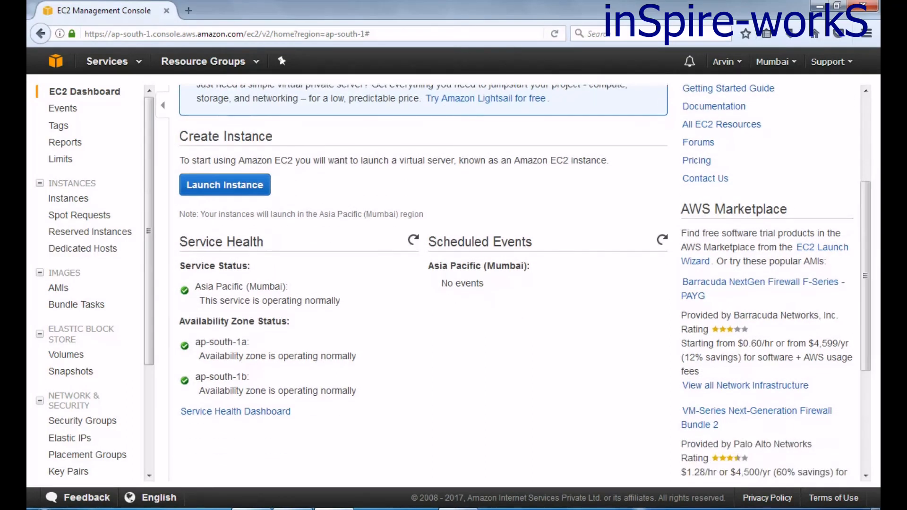
pyautogui.scroll(-1, 454, 283)
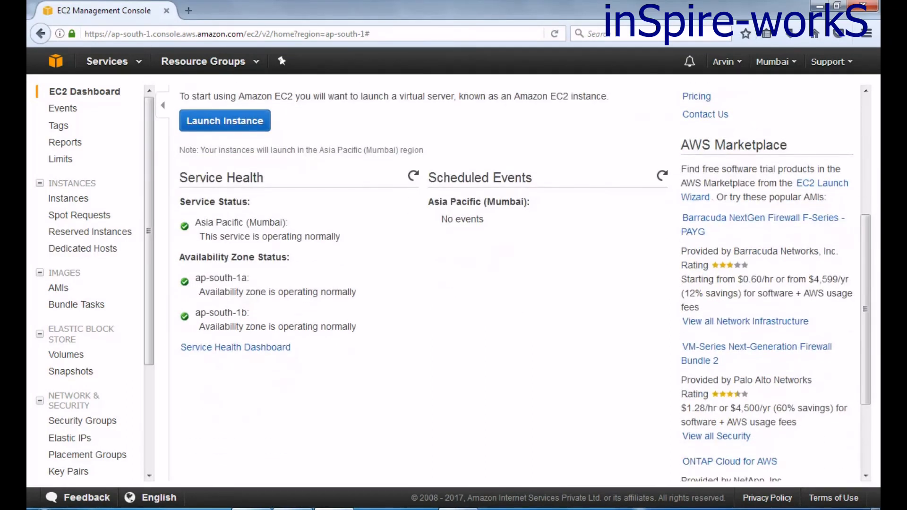
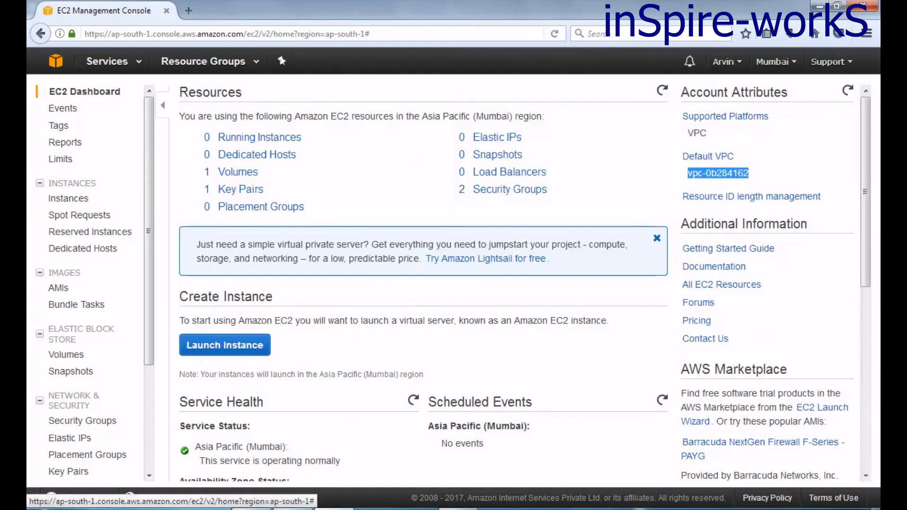
# - Switch the console region from Mumbai to US East (N. Virginia)
pyautogui.click(776, 60)
pyautogui.click(716, 94)
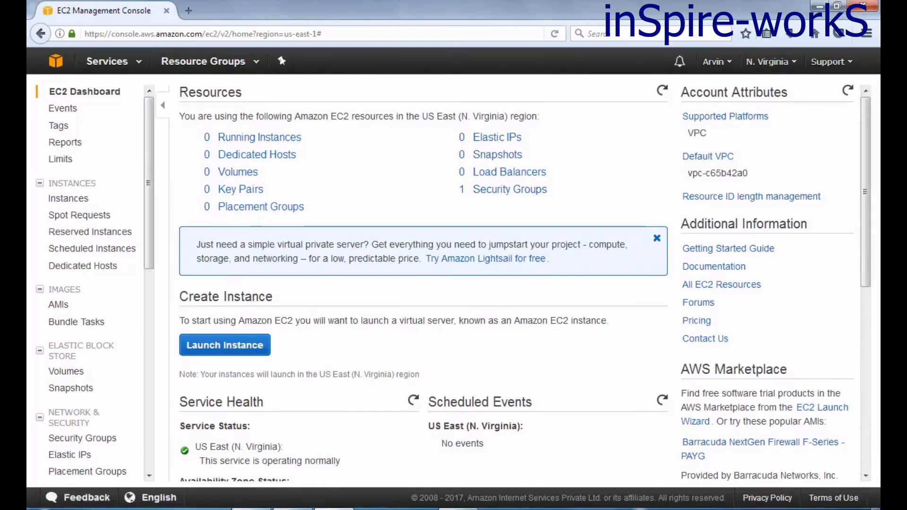
# - Switch the console region back to Asia Pacific (Mumbai)
pyautogui.click(770, 61)
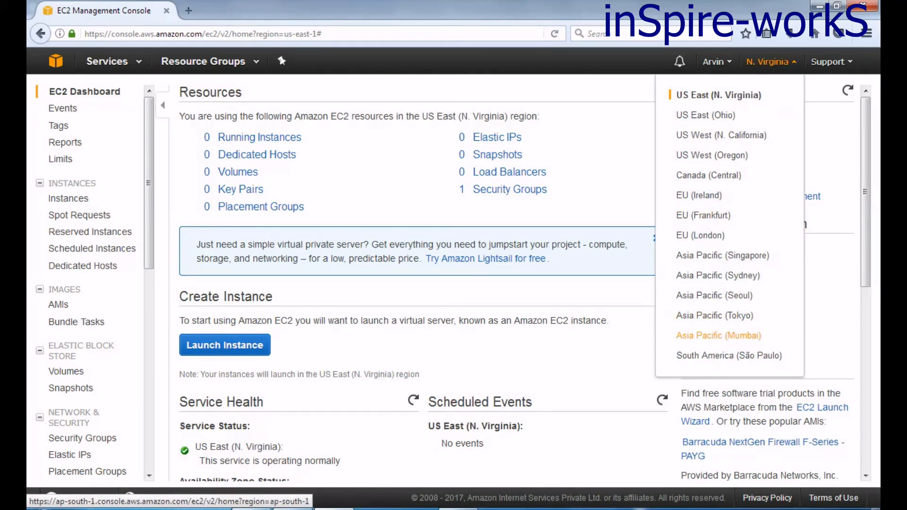
pyautogui.click(719, 335)
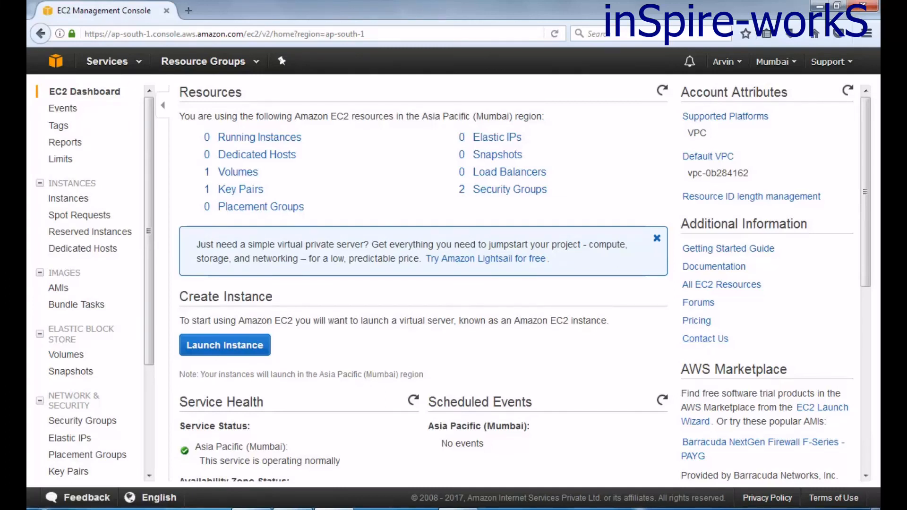
pyautogui.moveTo(457, 172); pyautogui.dragTo(748, 174)
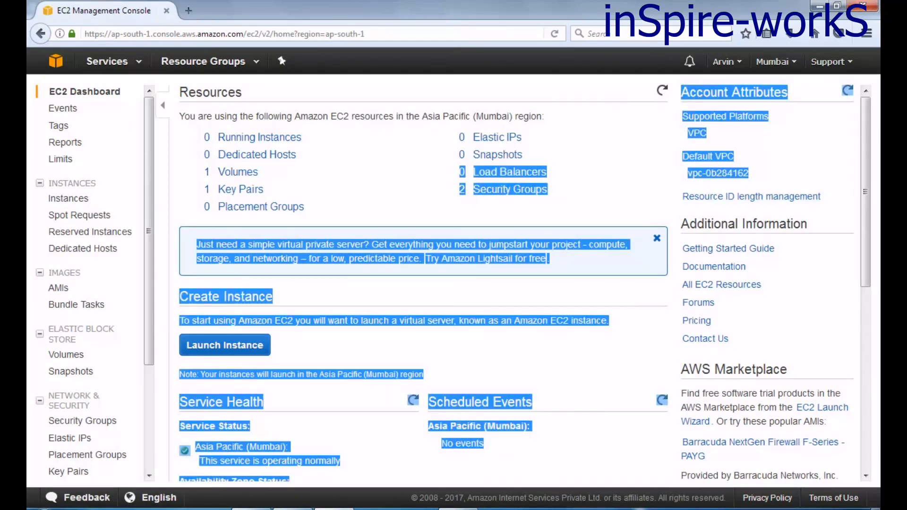
pyautogui.click(749, 173)
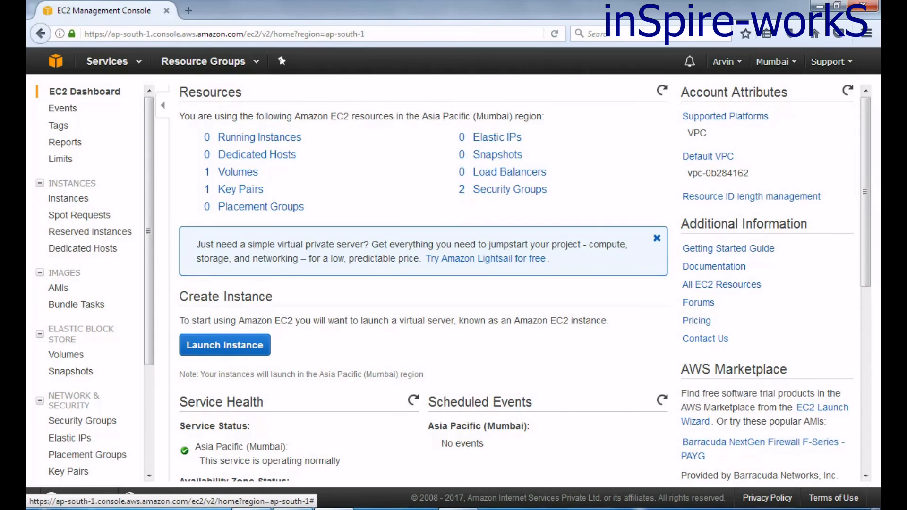
pyautogui.click(773, 61)
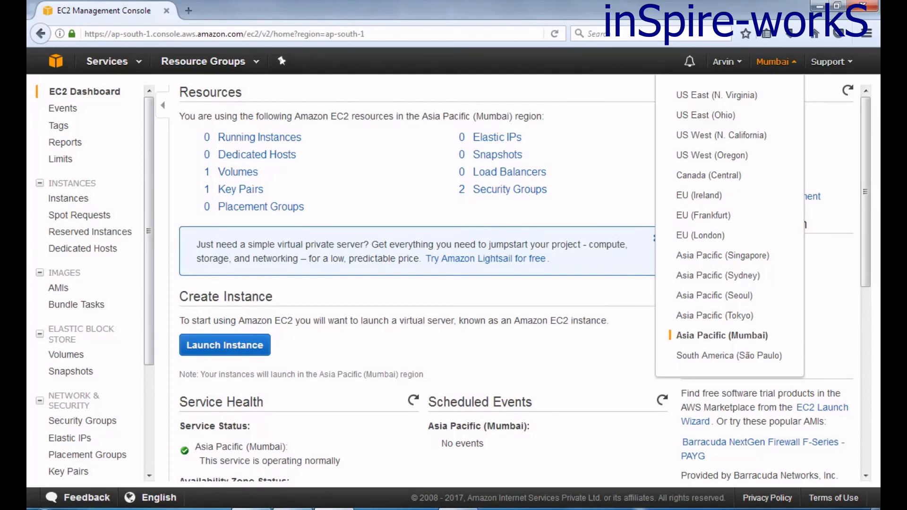
pyautogui.press('Escape')
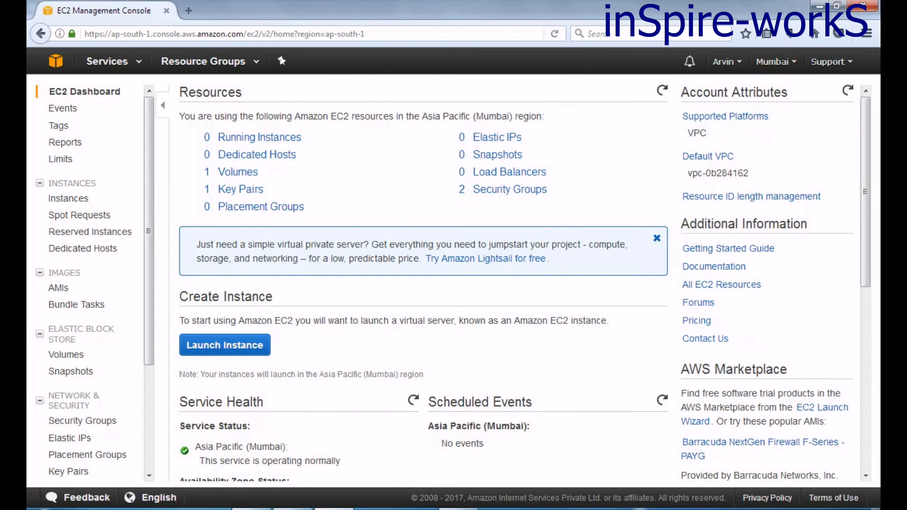